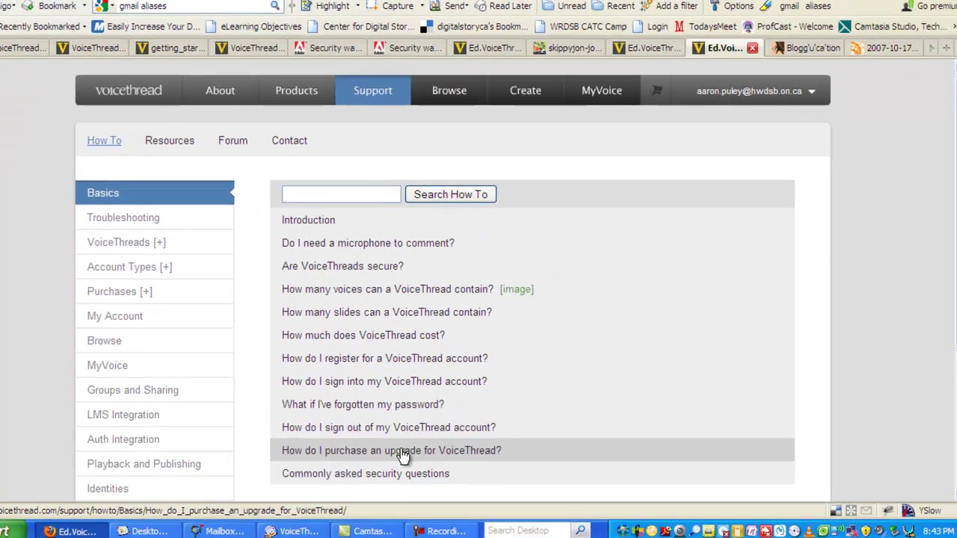
Start creating a new VoiceThread and upload skippyjon-jones-and-the-big-bones.jpg from the computer's Desktop.
mouse_move(953, 125)
mouse_down()
mouse_move(953, 223)
mouse_move(954, 125)
mouse_up()
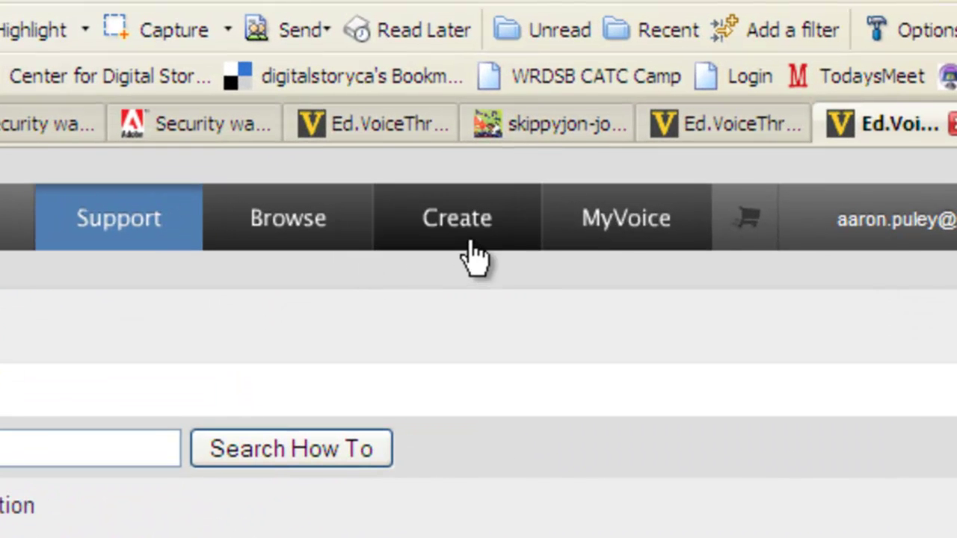
click(525, 94)
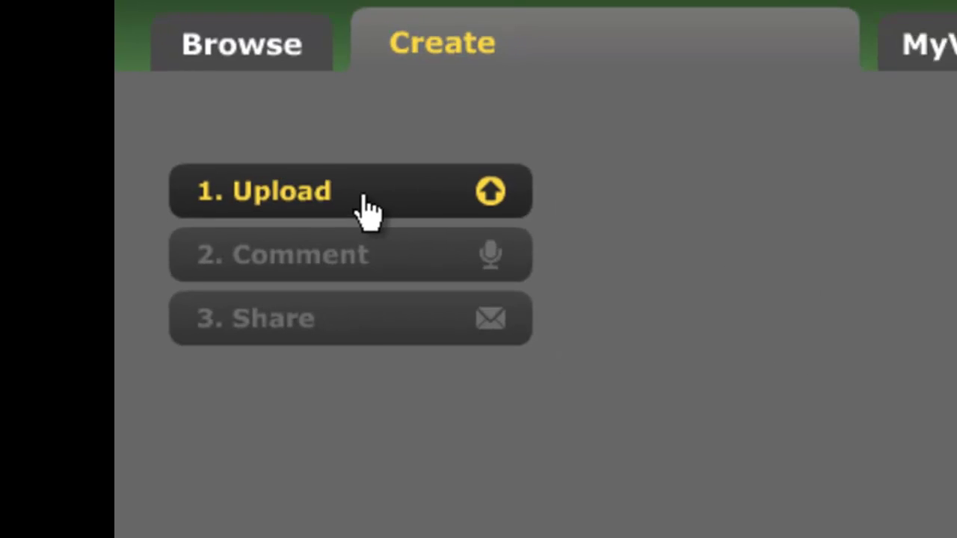
click(365, 198)
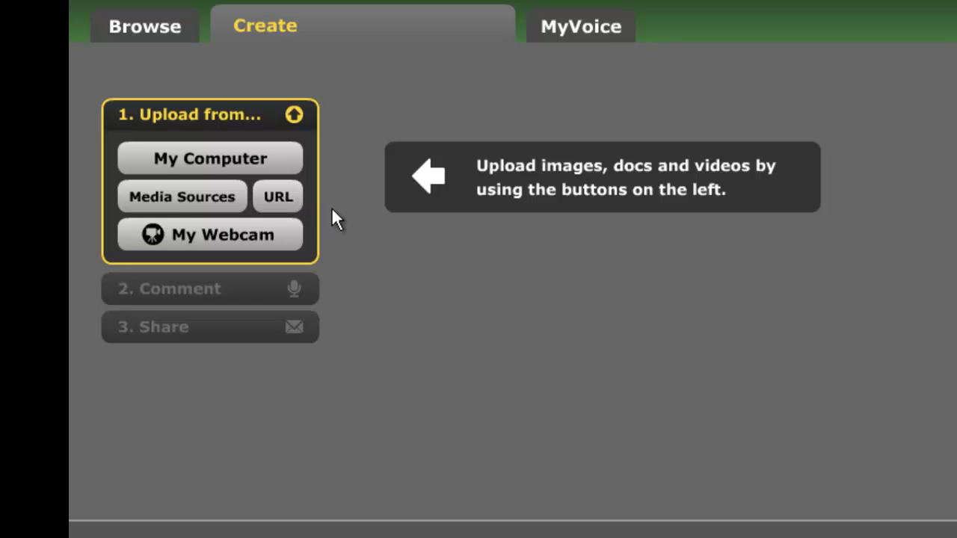
click(212, 160)
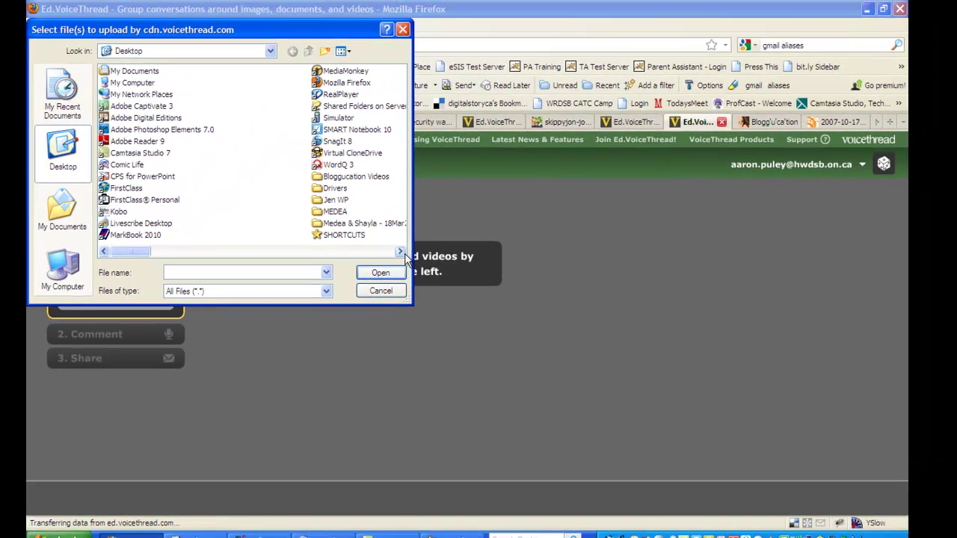
click(402, 252)
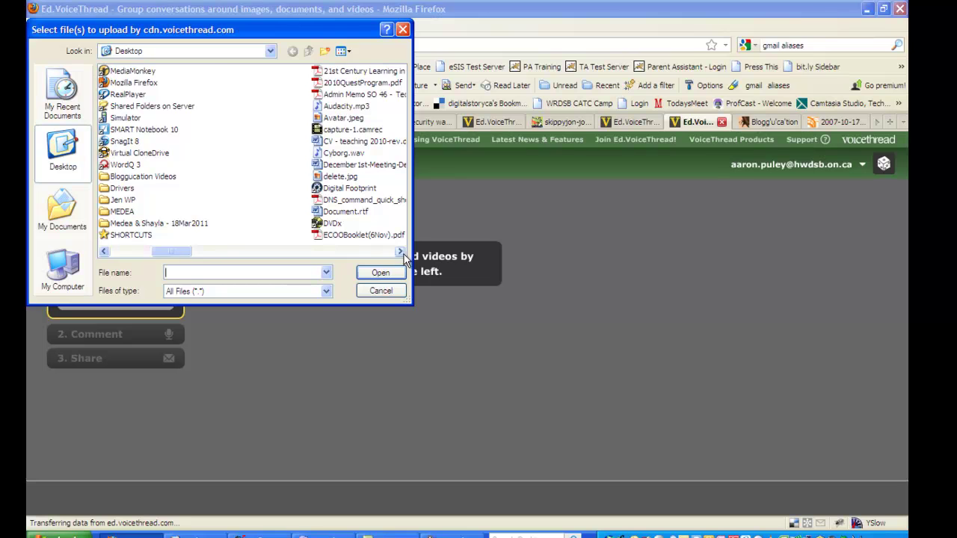
click(402, 252)
click(402, 253)
click(401, 253)
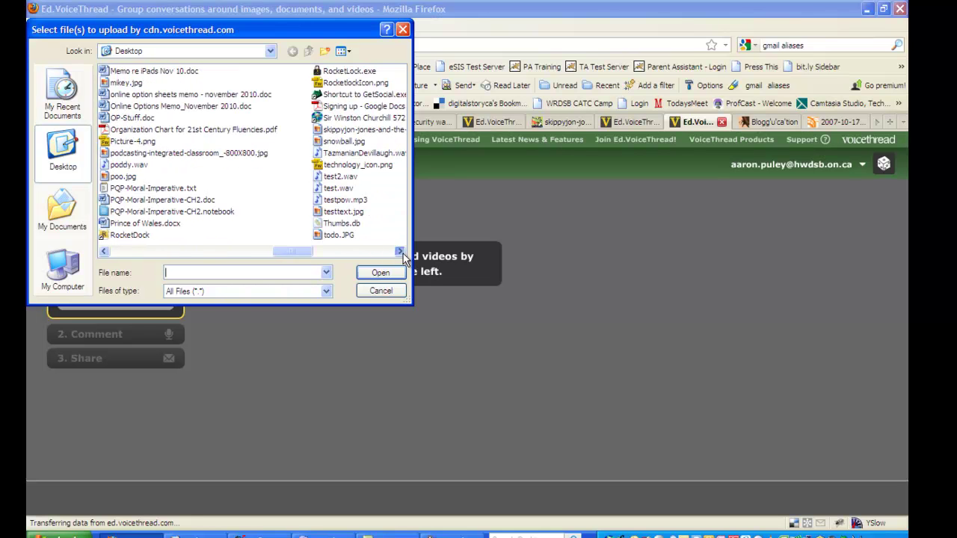
click(355, 130)
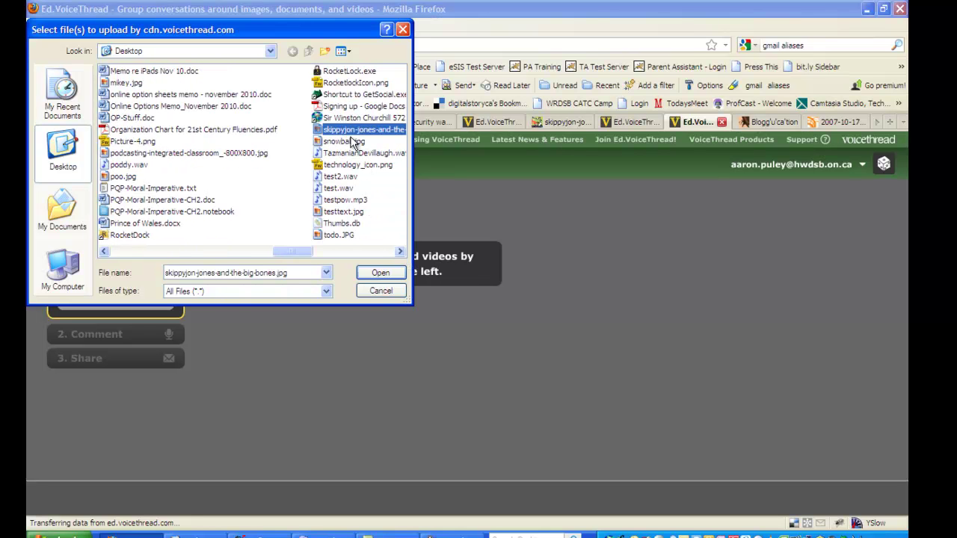
click(380, 272)
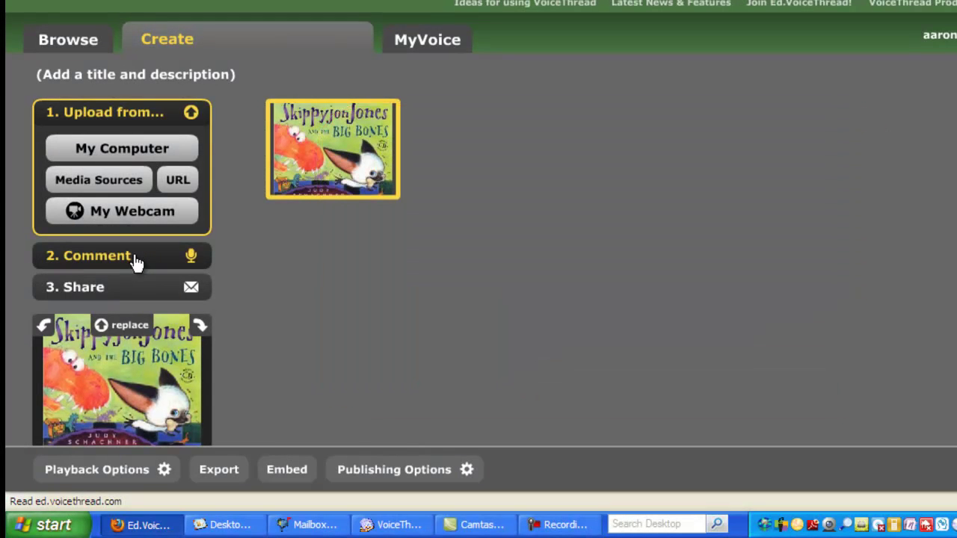
Go to the commenting stage and save Avatar.jpeg from the Desktop as the current identity's picture.
click(137, 258)
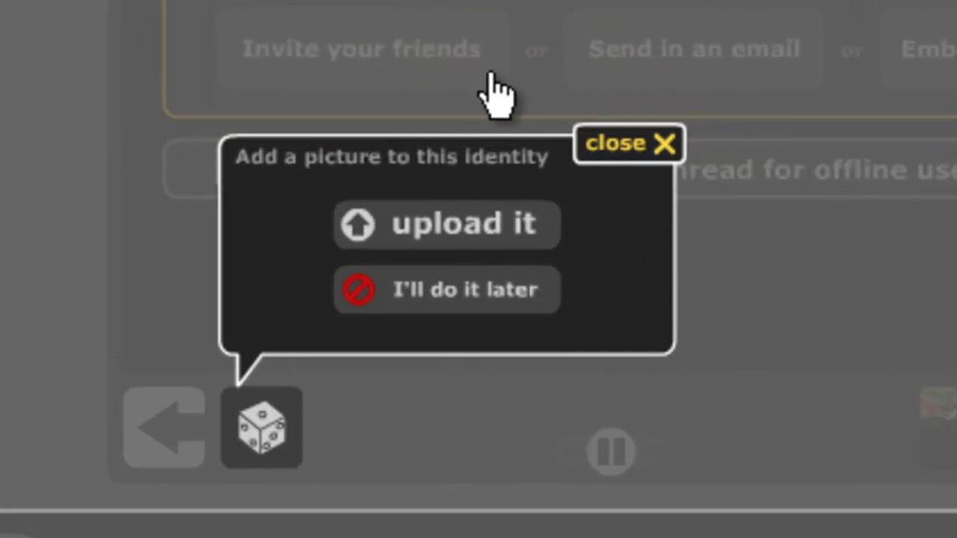
click(438, 253)
click(439, 253)
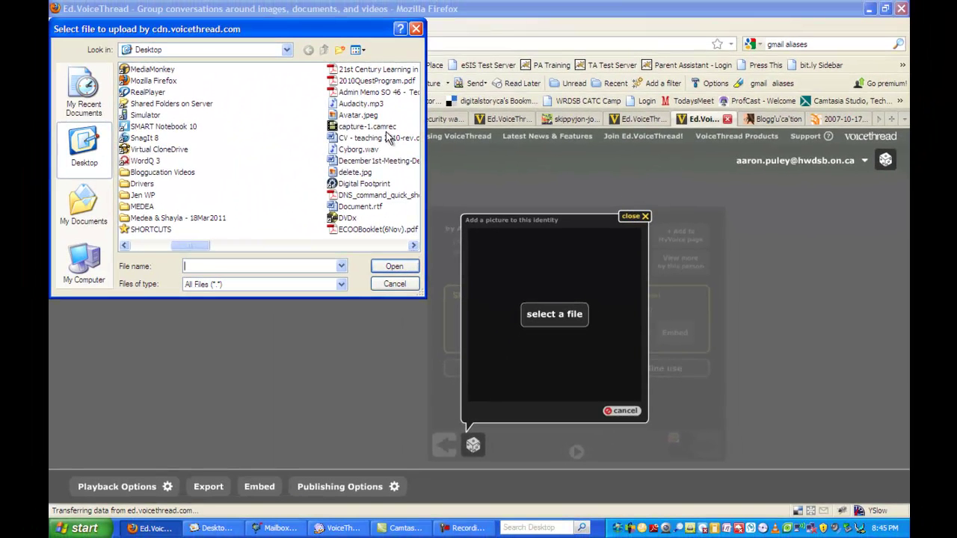
click(359, 116)
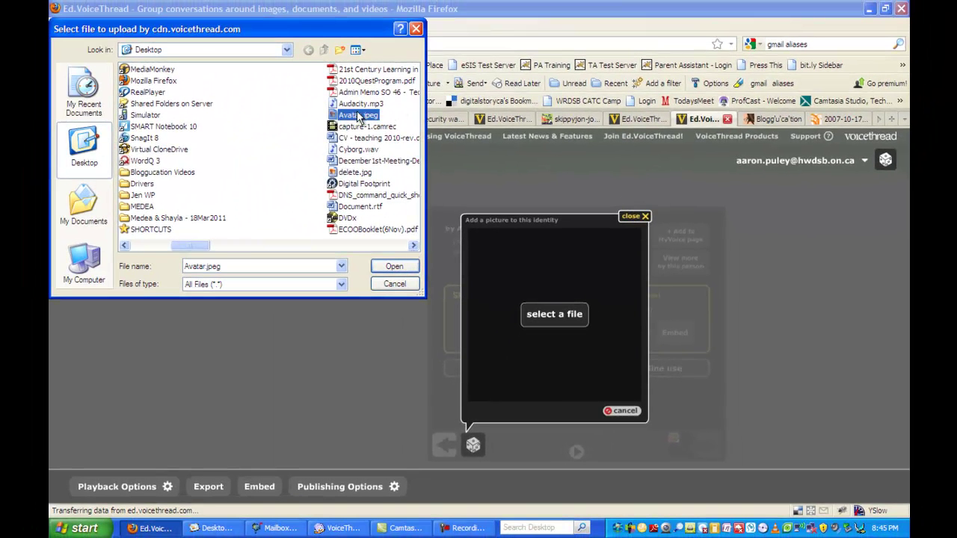
click(394, 266)
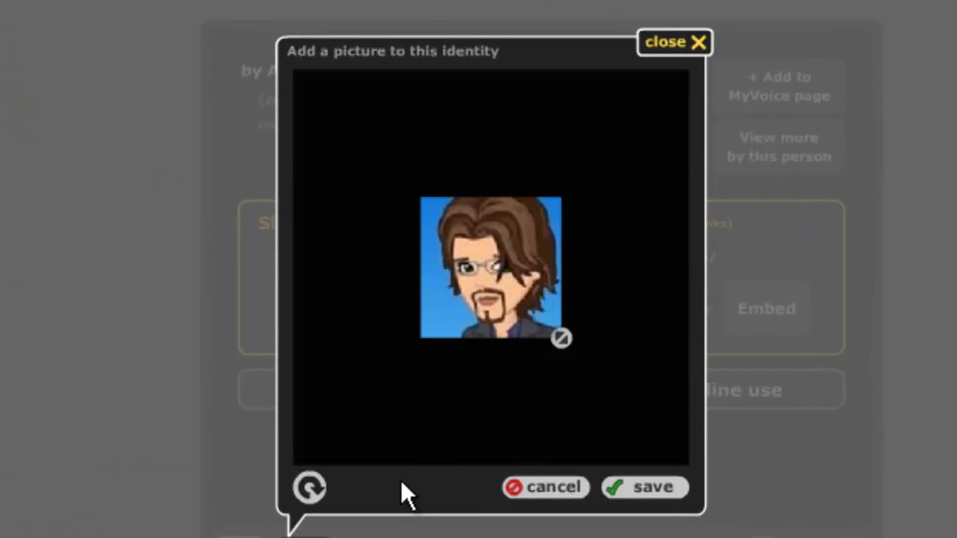
click(647, 488)
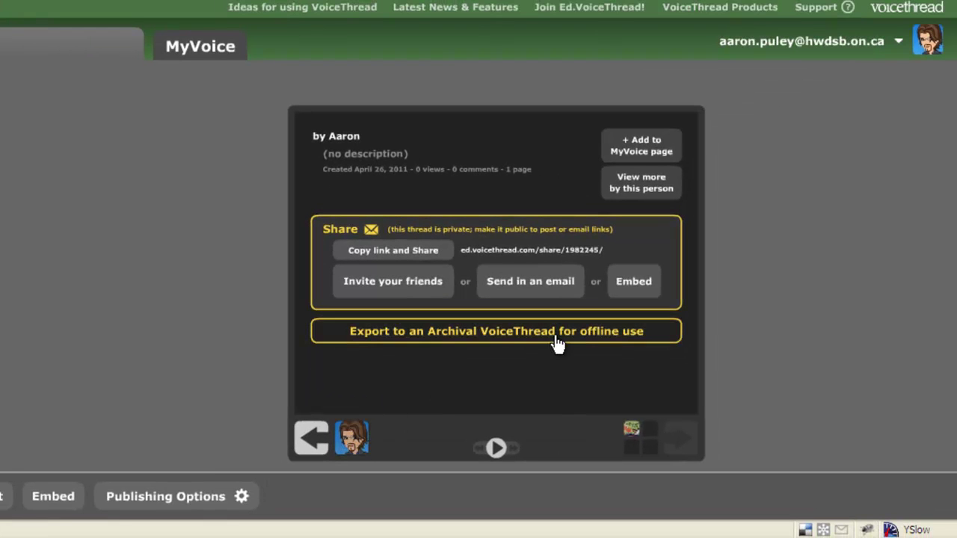
Return to the book cover page, record a trial voice comment with camera and microphone access allowed, and discard it.
click(308, 443)
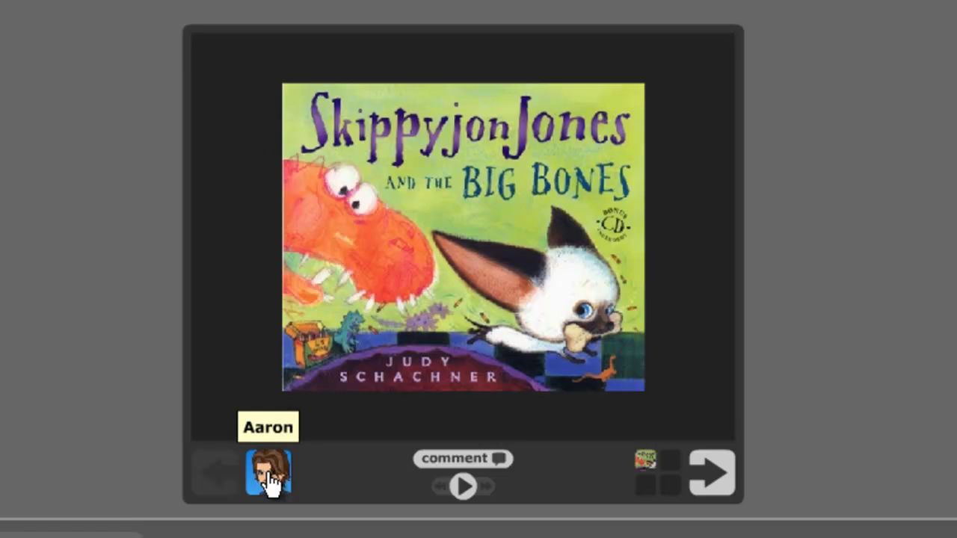
click(477, 467)
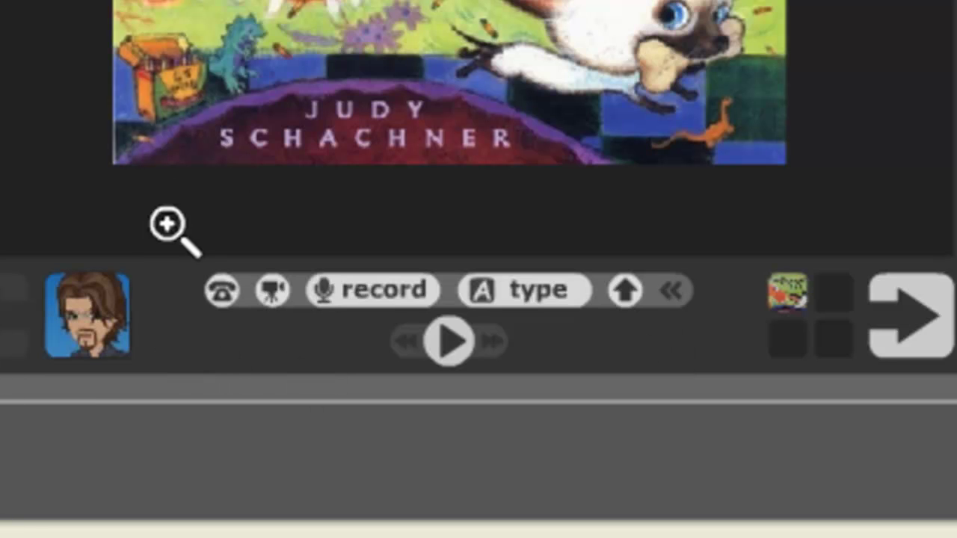
click(377, 293)
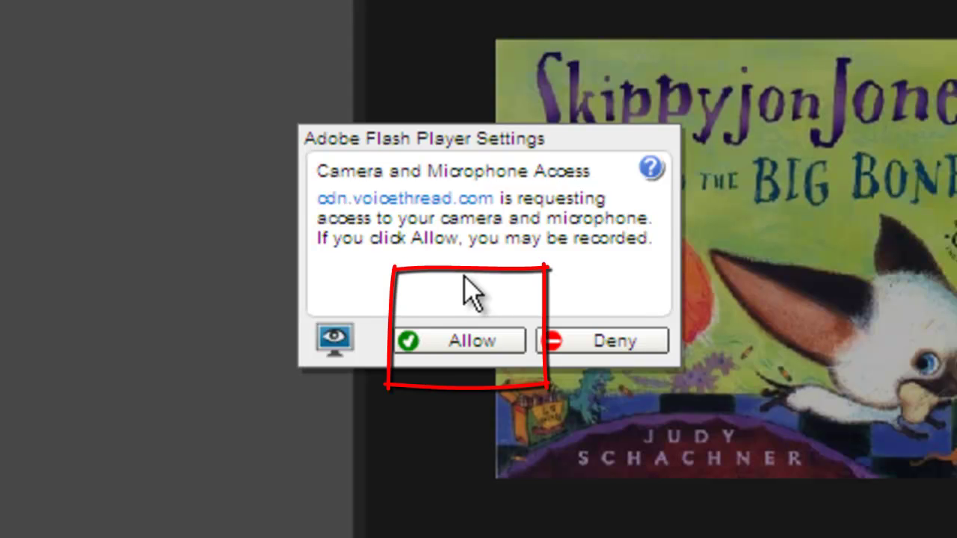
click(462, 340)
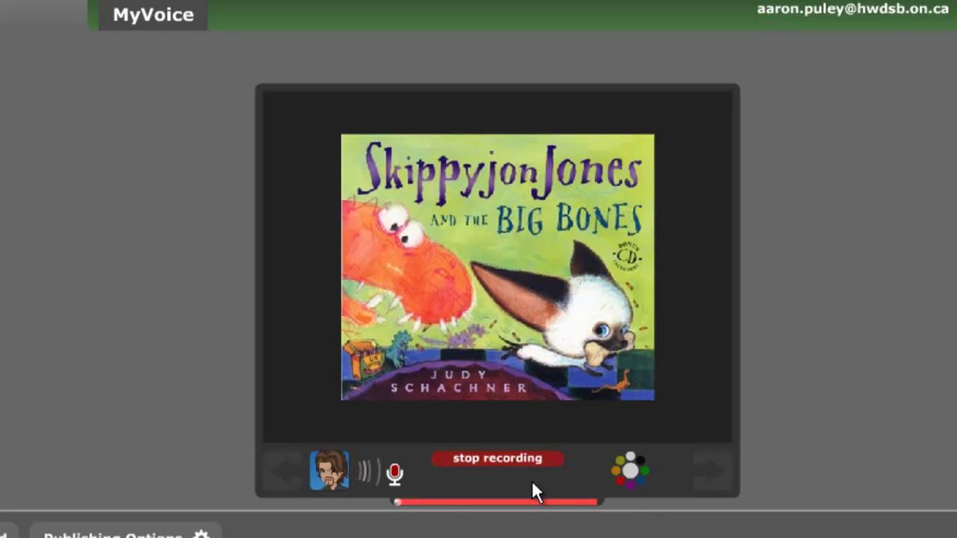
click(495, 467)
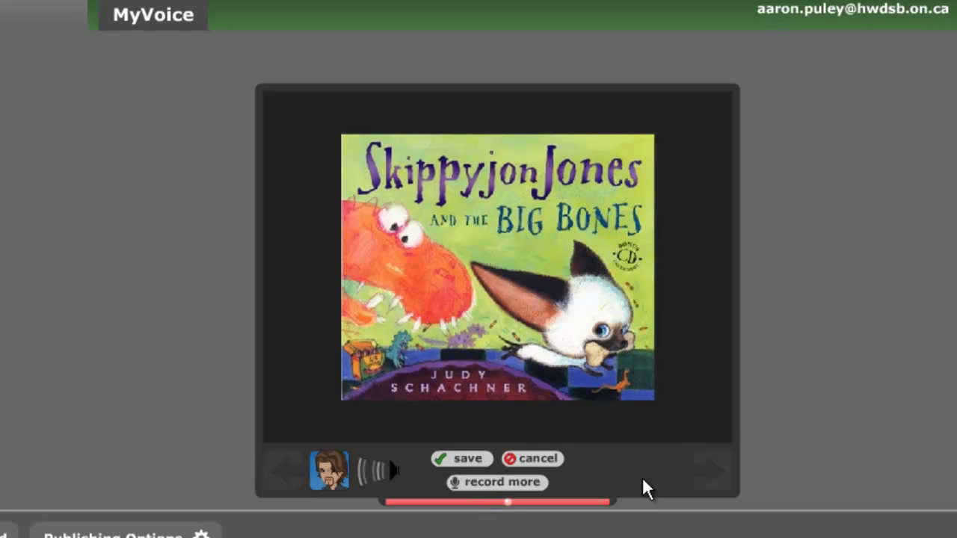
click(536, 459)
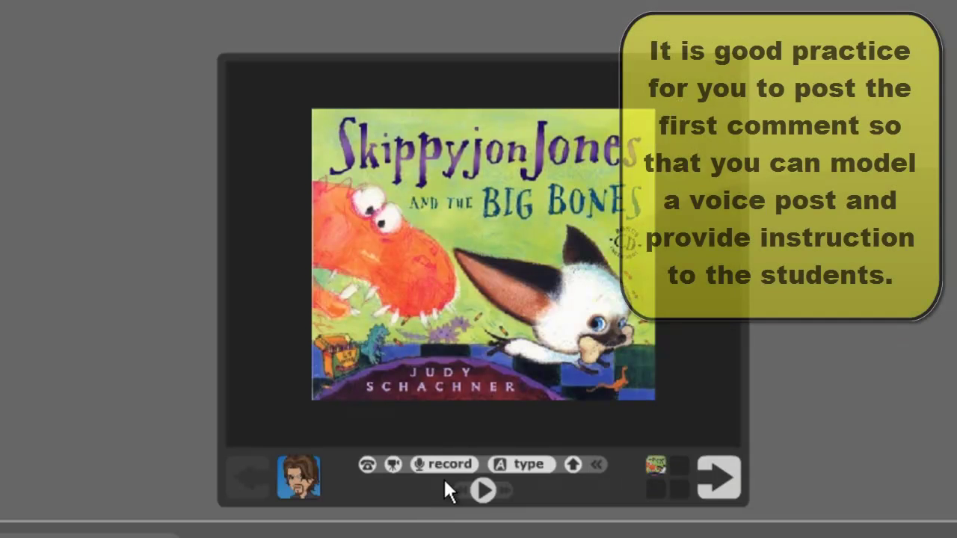
Record and save a new voice comment on the book cover page, and play part of it back.
click(443, 466)
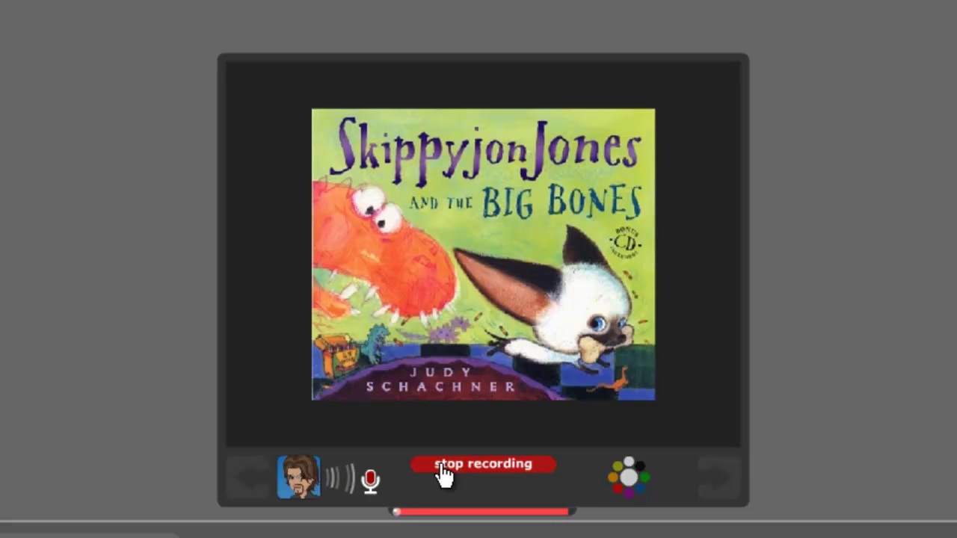
click(443, 465)
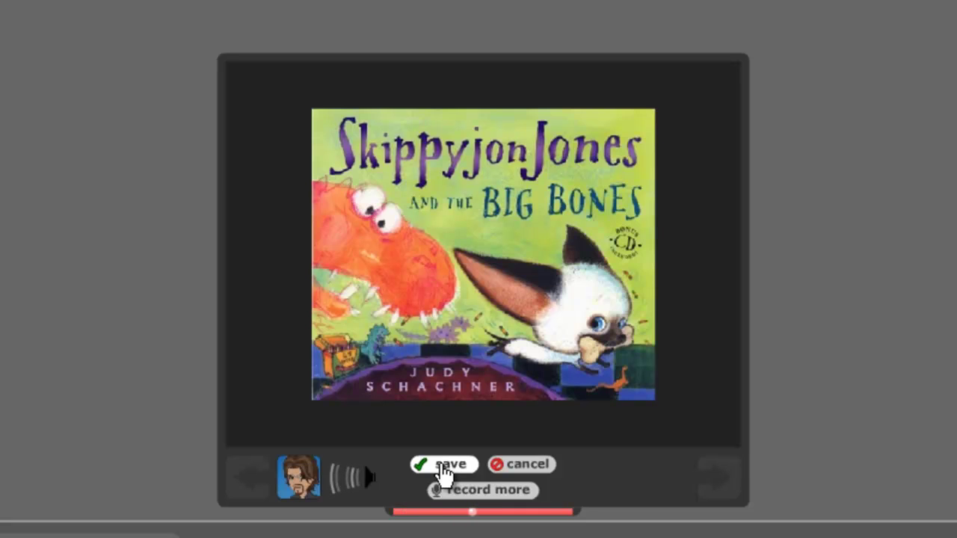
click(442, 467)
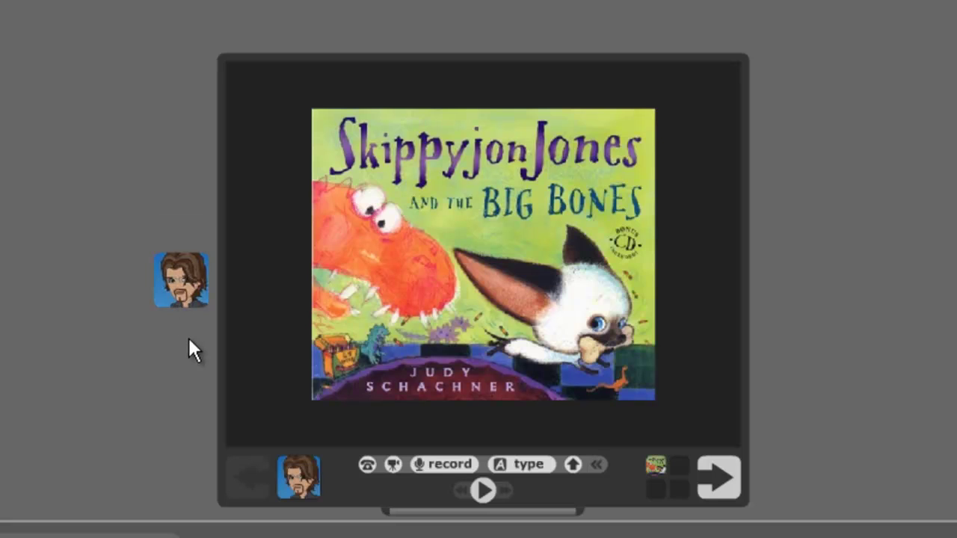
click(191, 298)
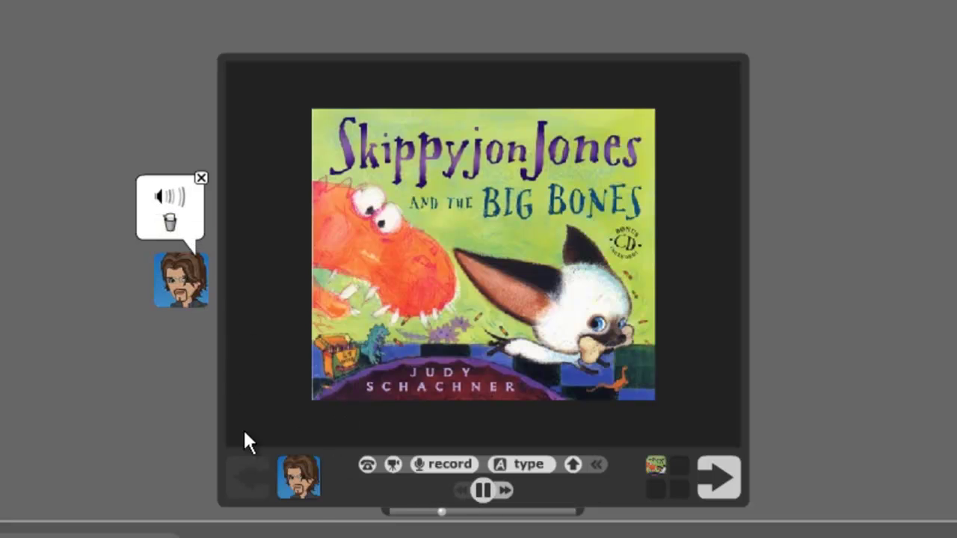
click(486, 495)
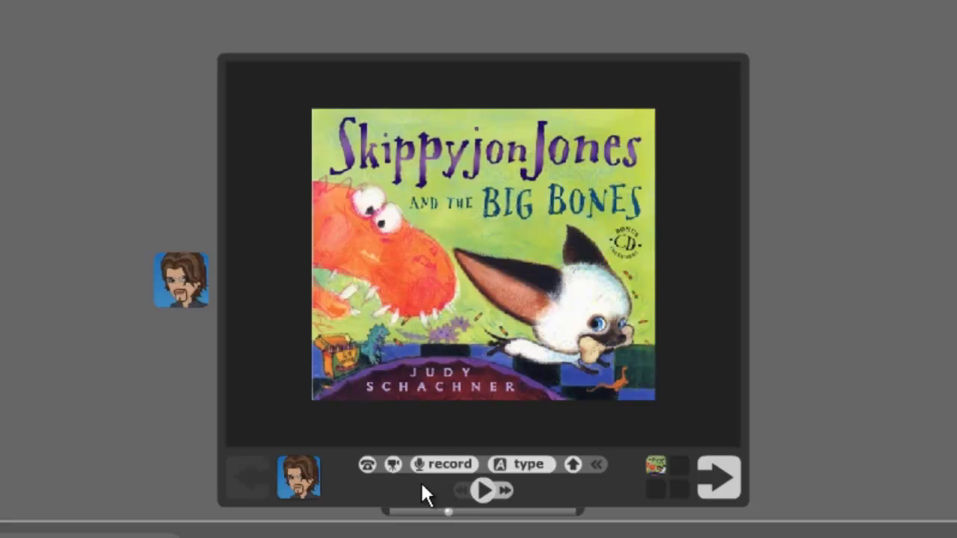
Start creating another identity for the account and enter the person's first name.
click(299, 480)
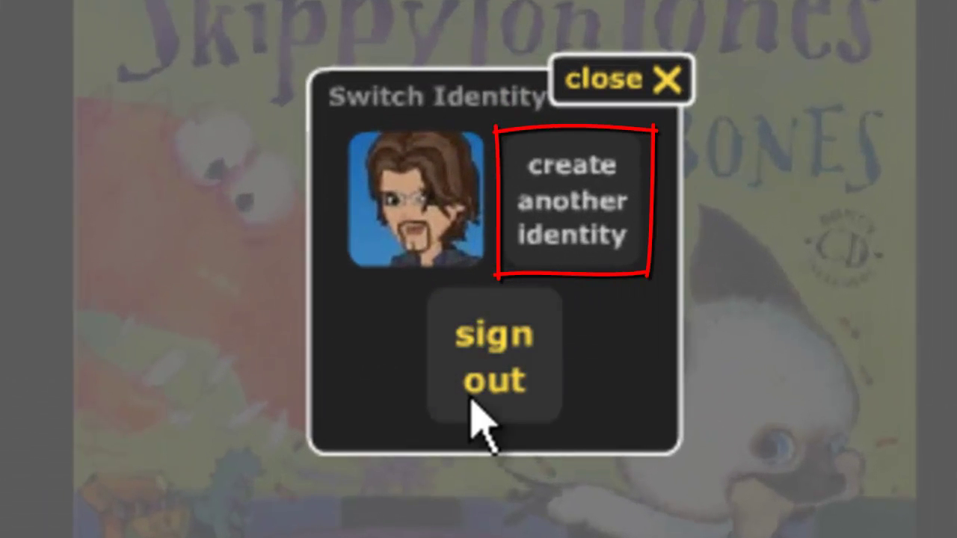
click(523, 232)
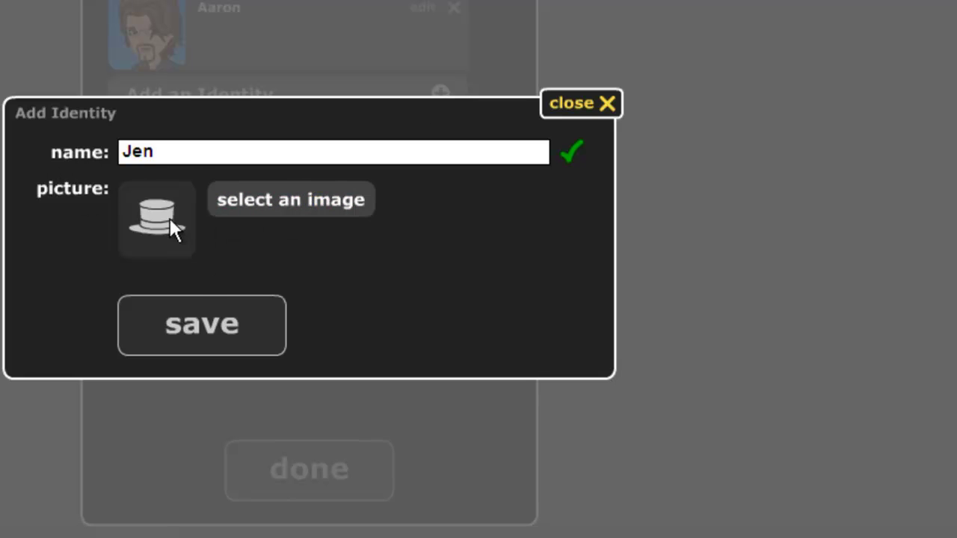
click(304, 216)
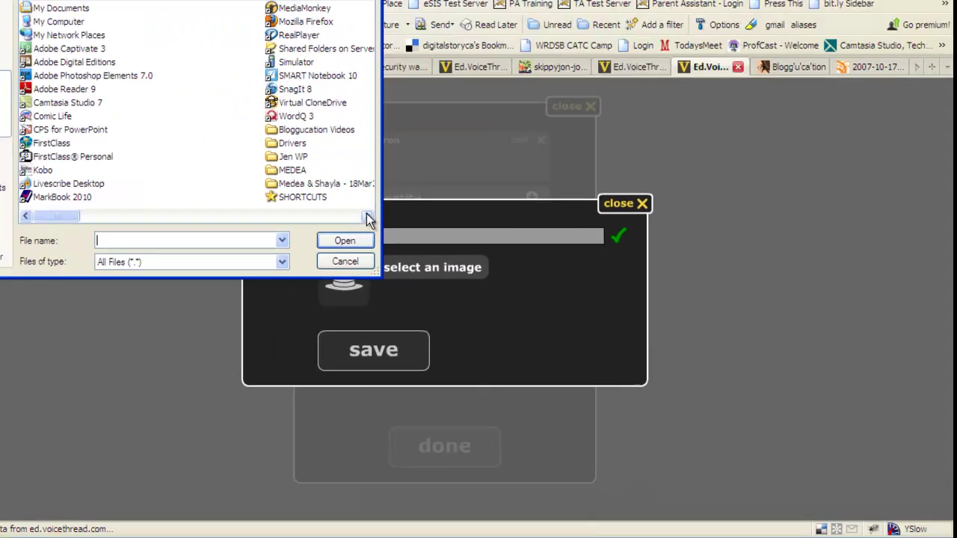
click(193, 123)
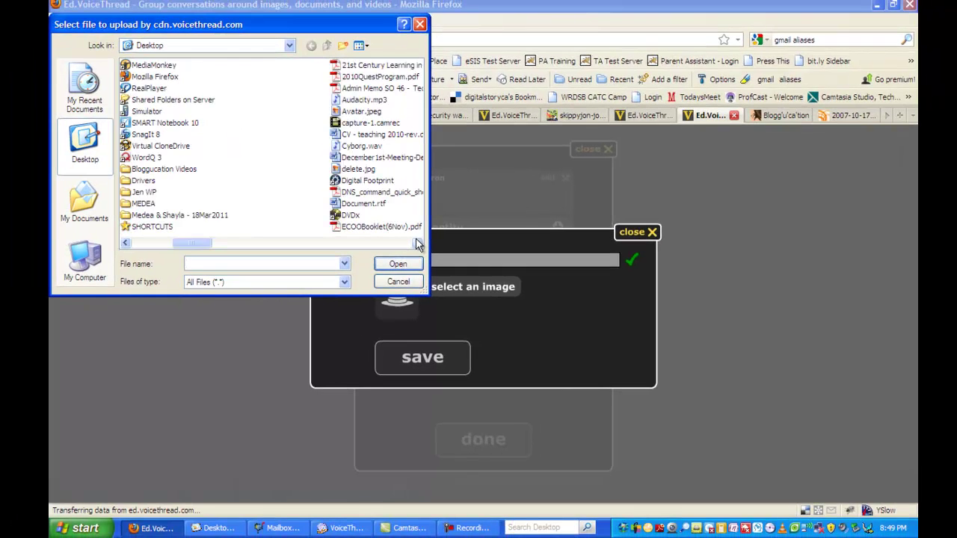
click(418, 243)
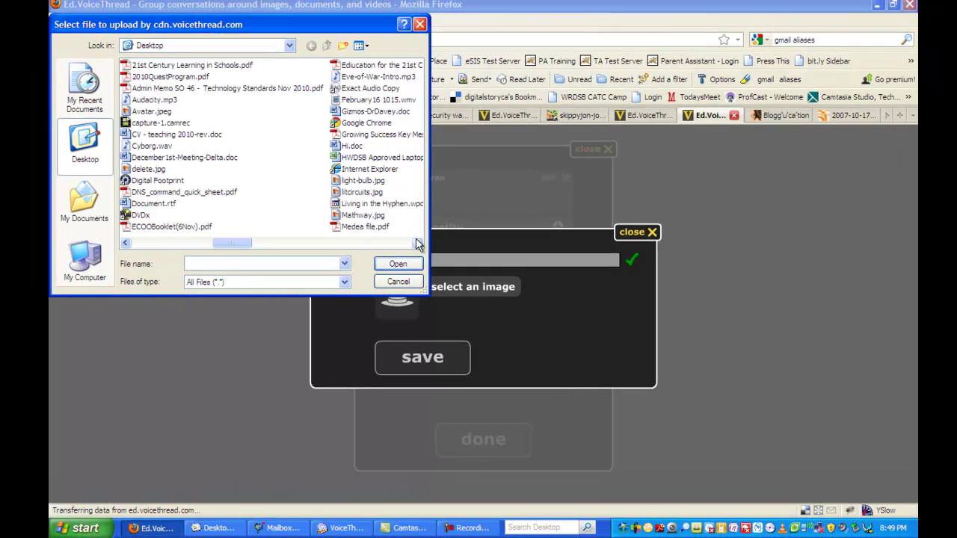
click(419, 243)
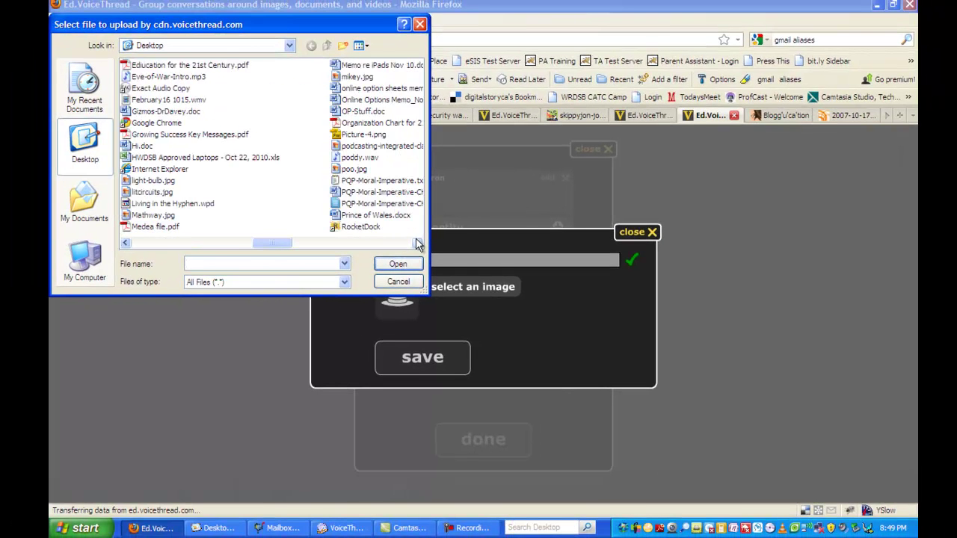
click(418, 243)
click(419, 243)
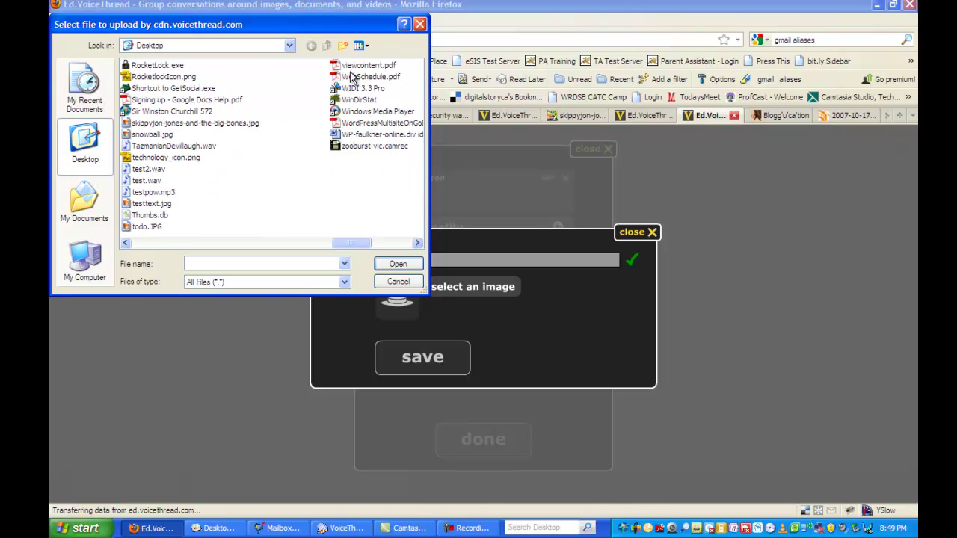
click(399, 282)
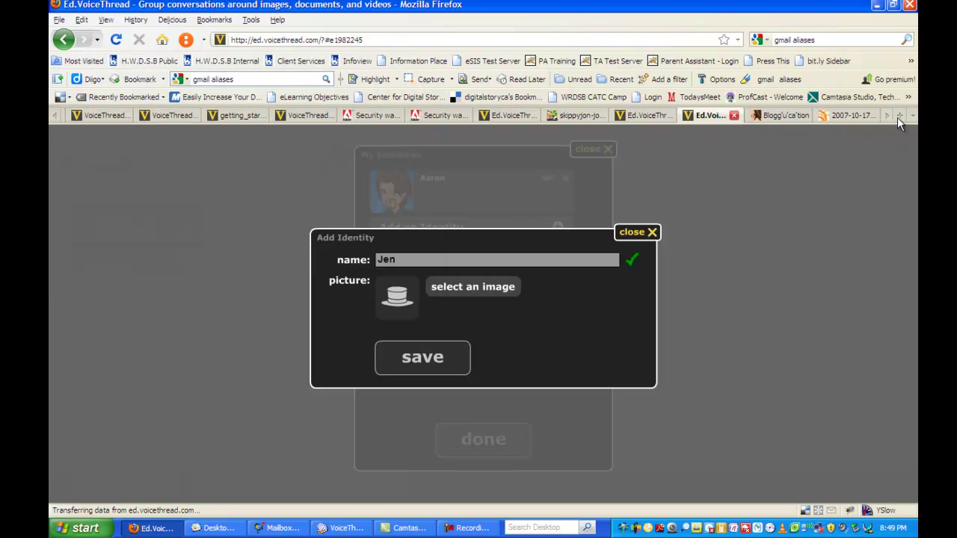
Look up "grava" in a new browser tab for an avatar image, and choose jen-avatar.png as the new identity's picture.
click(901, 115)
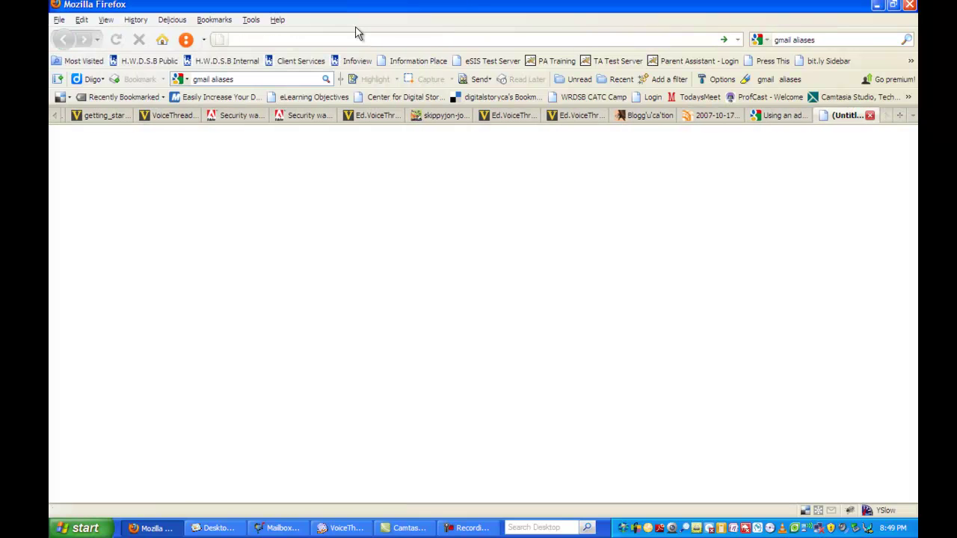
text(grava)
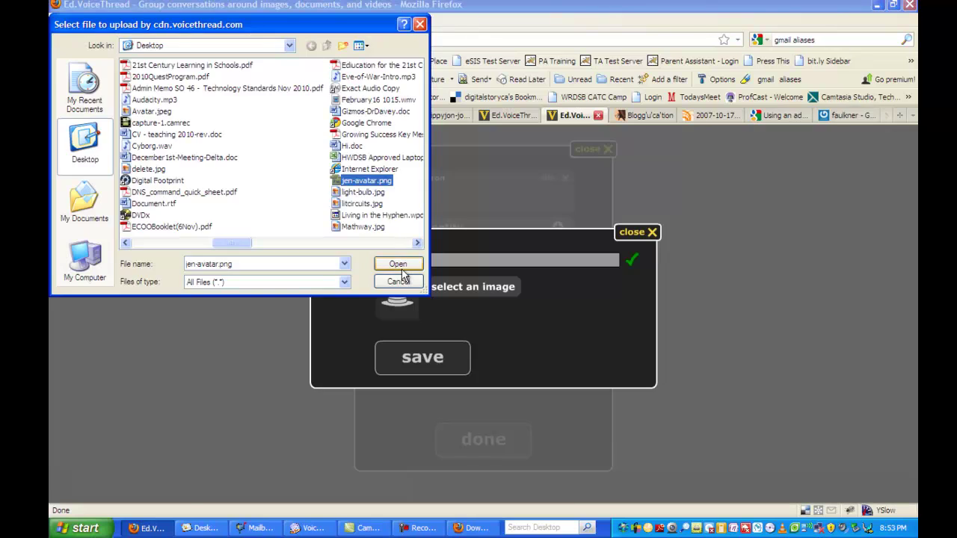
click(402, 268)
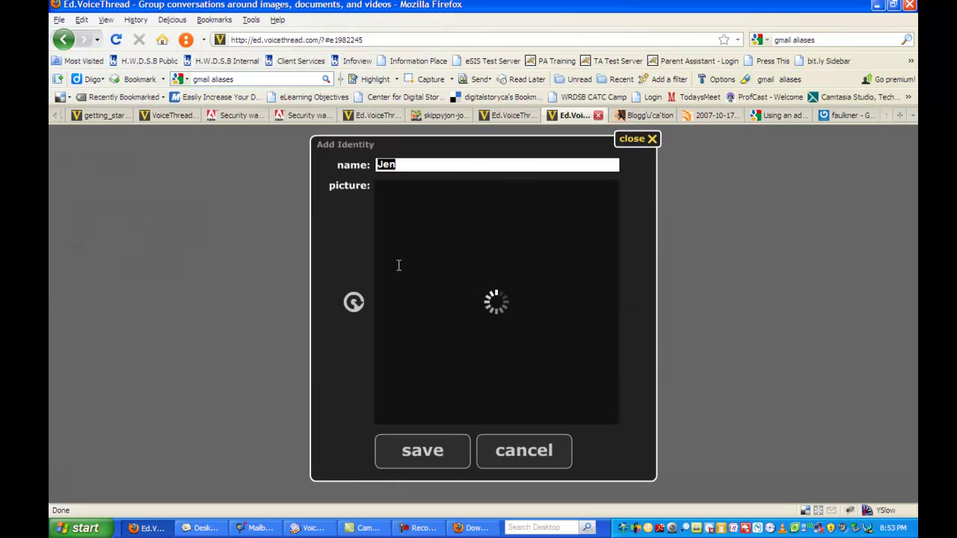
Save the identity with its avatar picture, and start a further identity named Jellybean with the puppy photo as its picture.
click(413, 453)
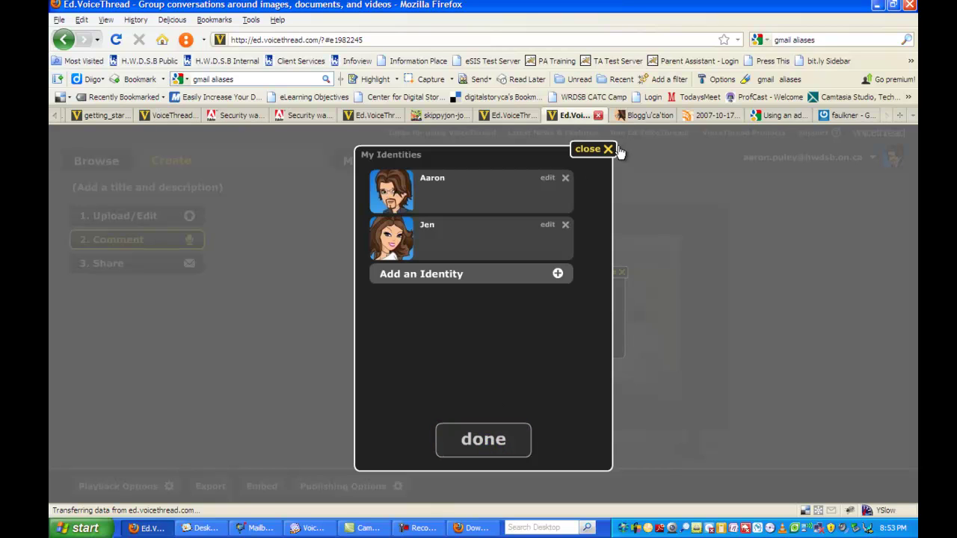
click(516, 281)
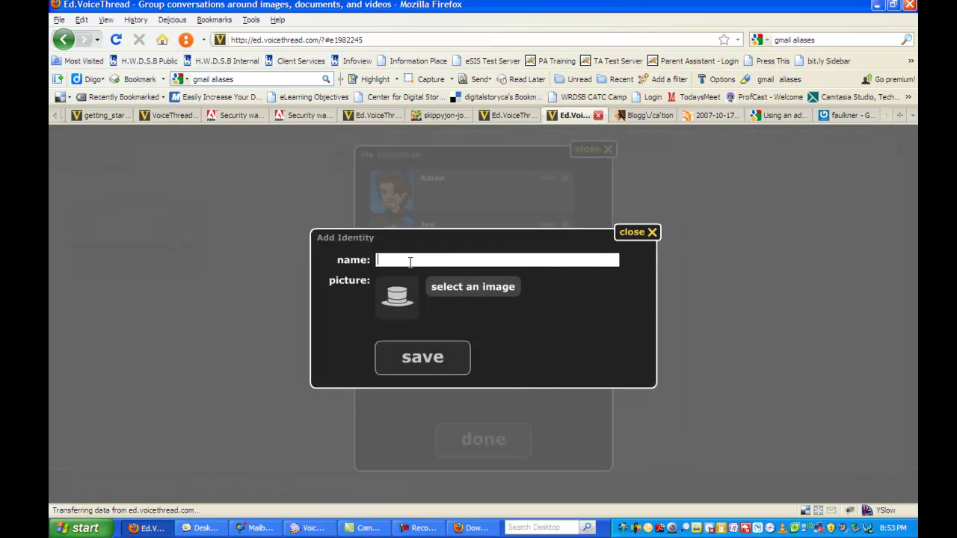
text(Jellybean)
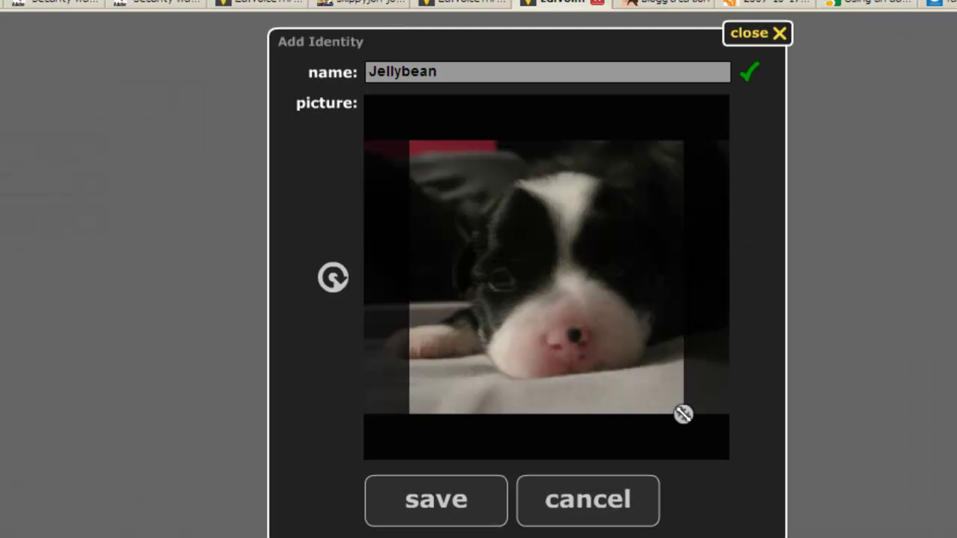
Crop the puppy photo to a square framing the whole face, save the Jellybean identity, and finish managing identities.
drag(683, 413, 567, 298)
drag(525, 262, 590, 324)
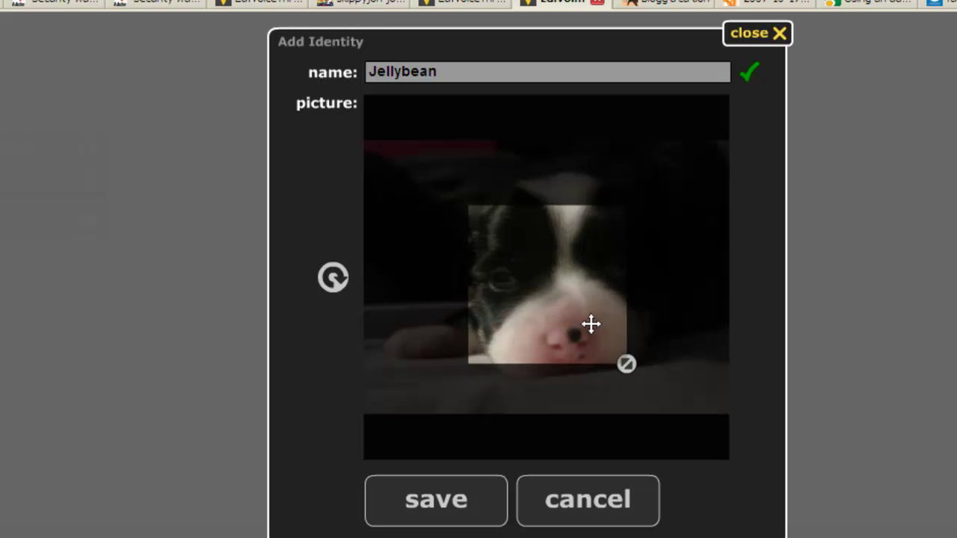
drag(627, 364, 663, 399)
drag(591, 335, 579, 280)
drag(658, 372, 681, 394)
drag(596, 351, 554, 307)
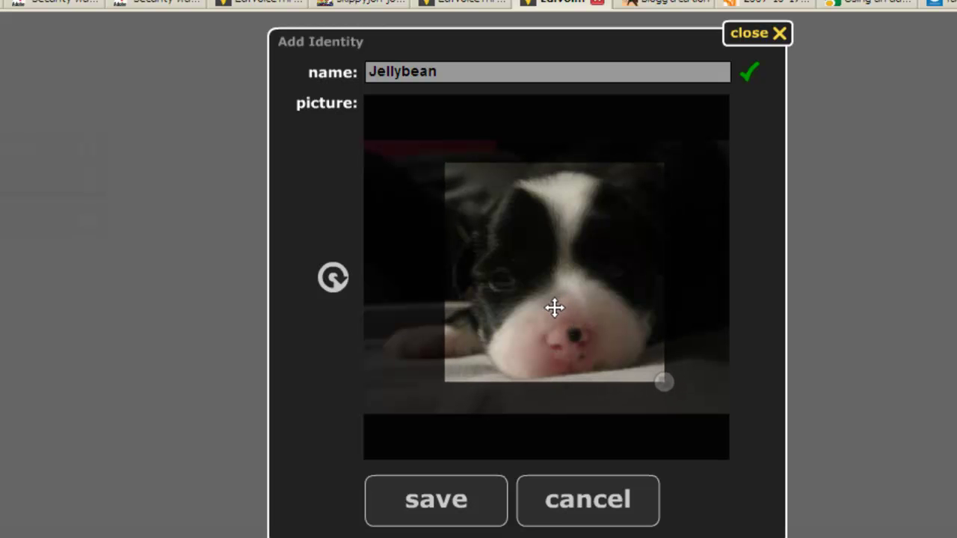
drag(663, 372, 679, 381)
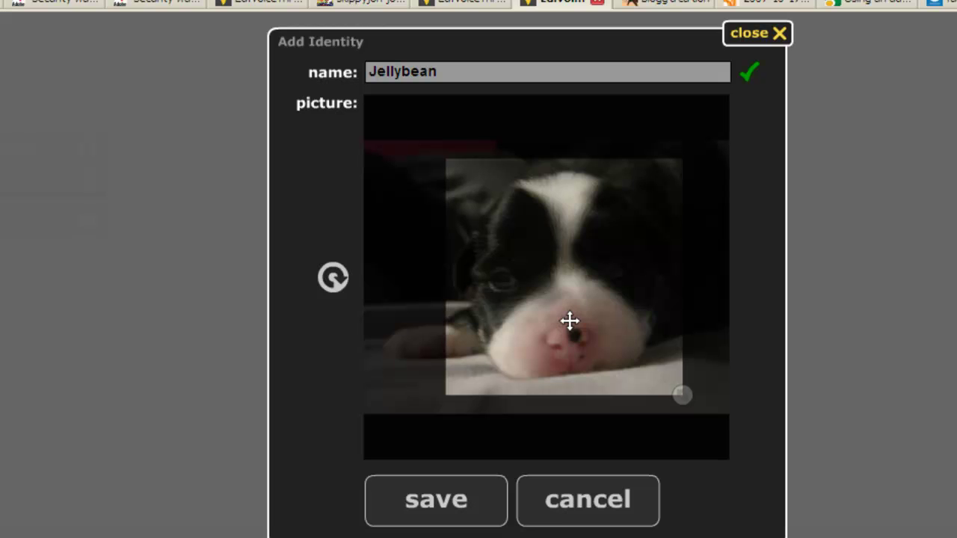
click(421, 520)
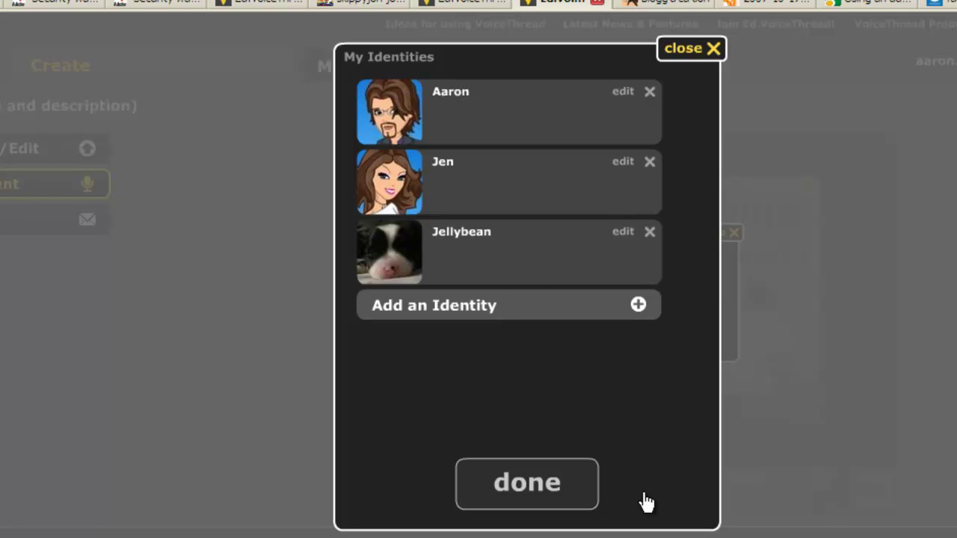
click(536, 498)
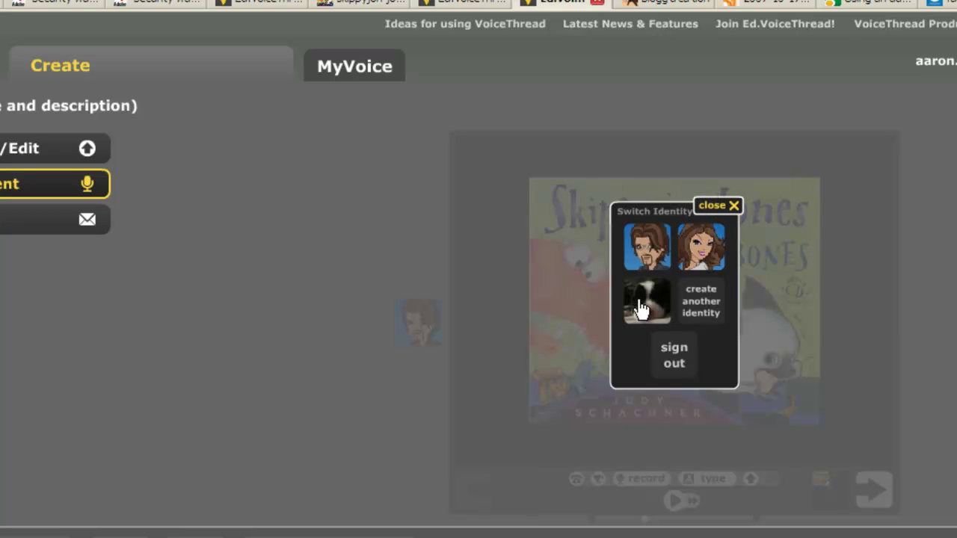
Switch to the identity with the long-haired woman avatar, and record and save a voice comment on the book cover page.
click(683, 263)
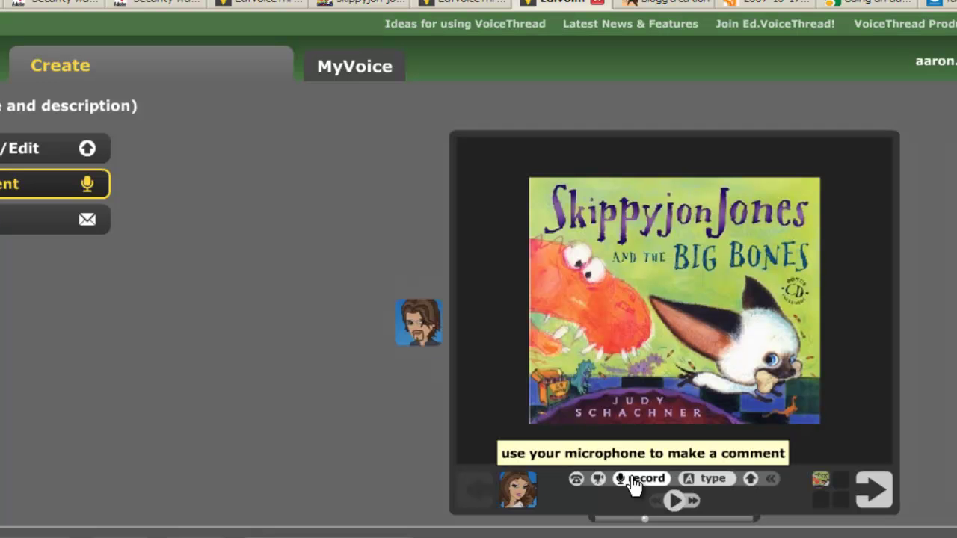
click(632, 479)
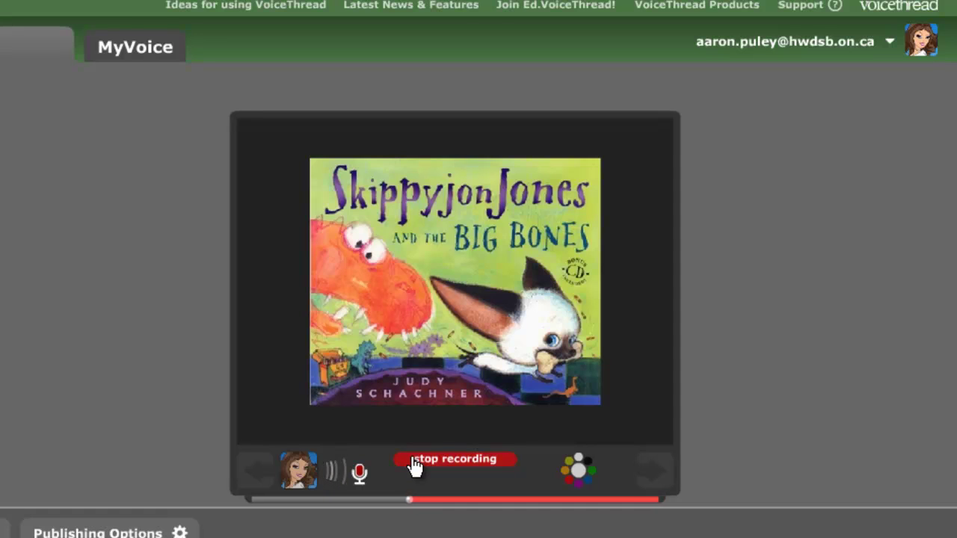
click(415, 461)
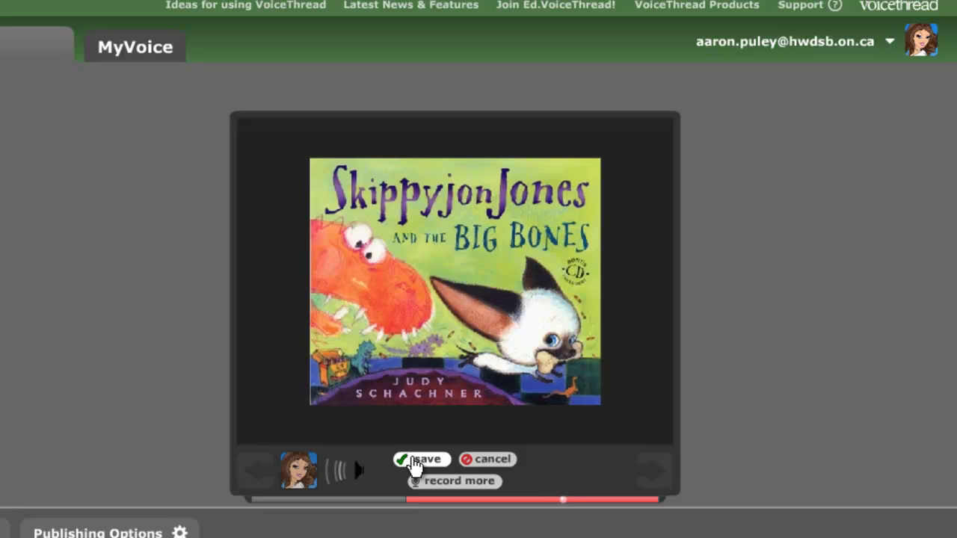
click(414, 460)
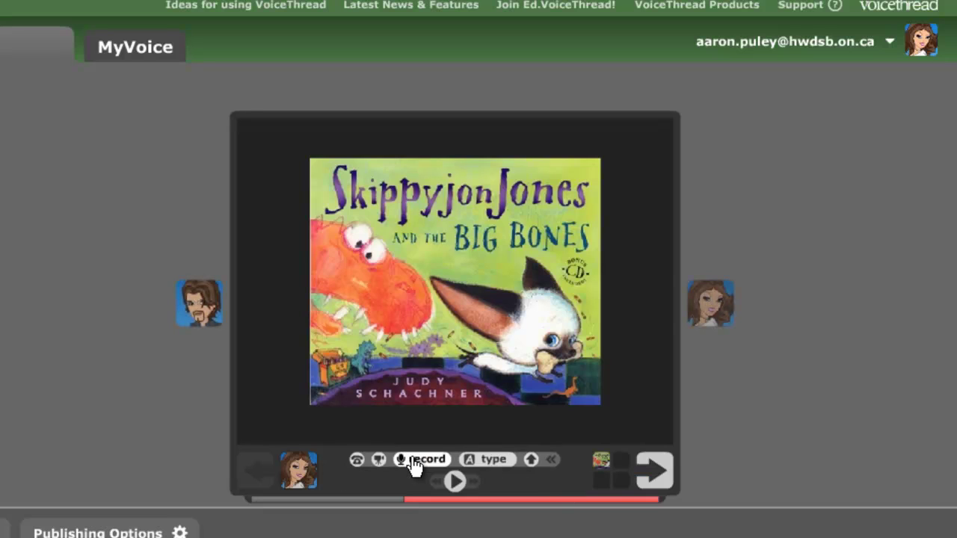